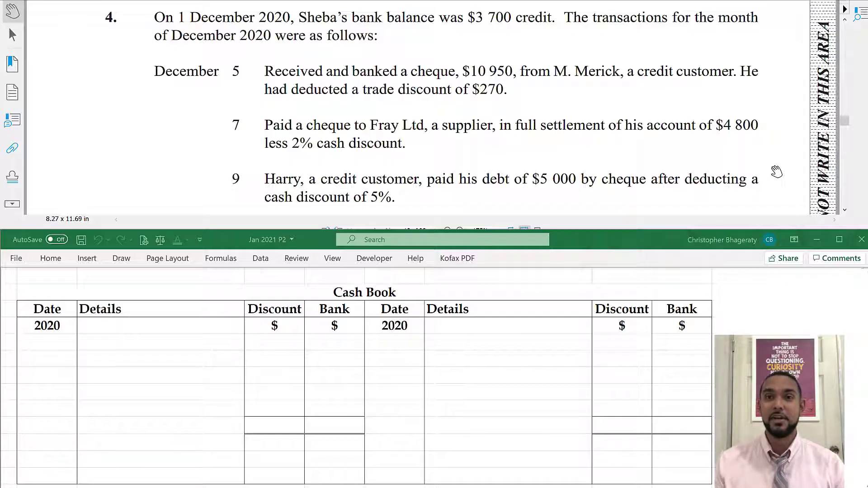
Highlight the 1 December opening balance in the question and enter Balance b/d of 3,700 for 01-Dec on the Cash Book's credit side.
click(12, 35)
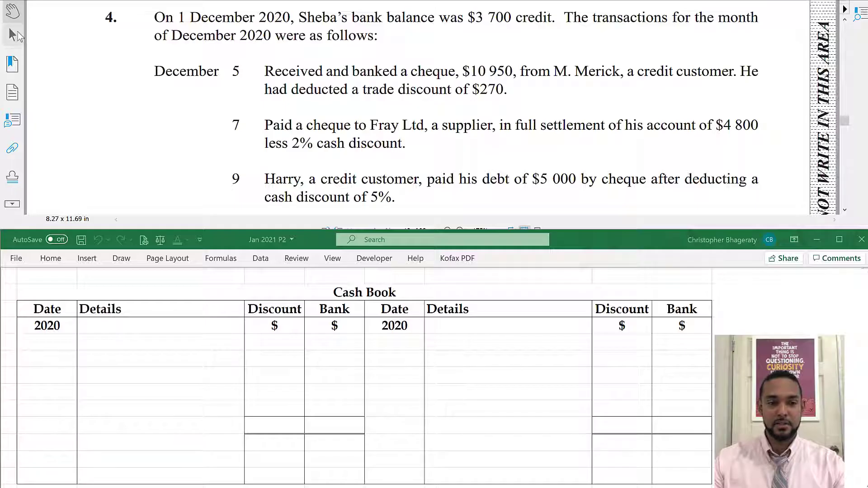
drag(154, 17, 787, 60)
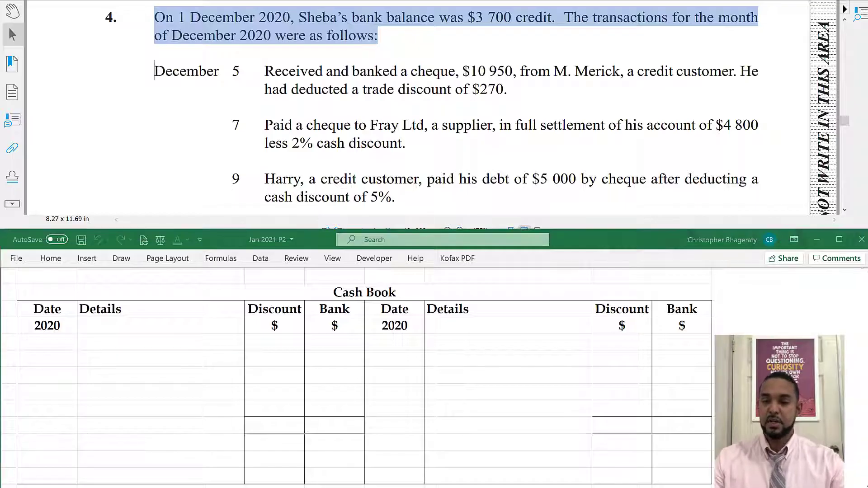
key(ctrl+y)
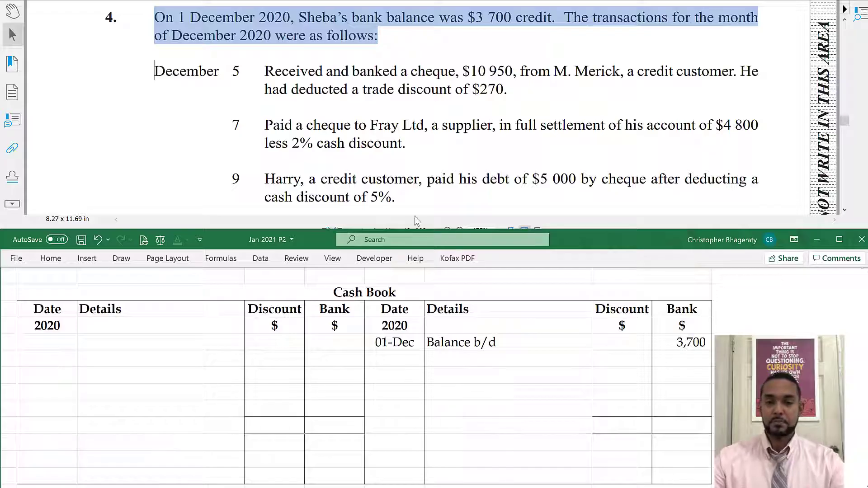
Debit the 05-Dec credit customer's cheque of 10,950 and credit the 07-Dec Fray Ltd. payment of 4,704 with 96 discount in the Cash Book.
drag(148, 60, 750, 104)
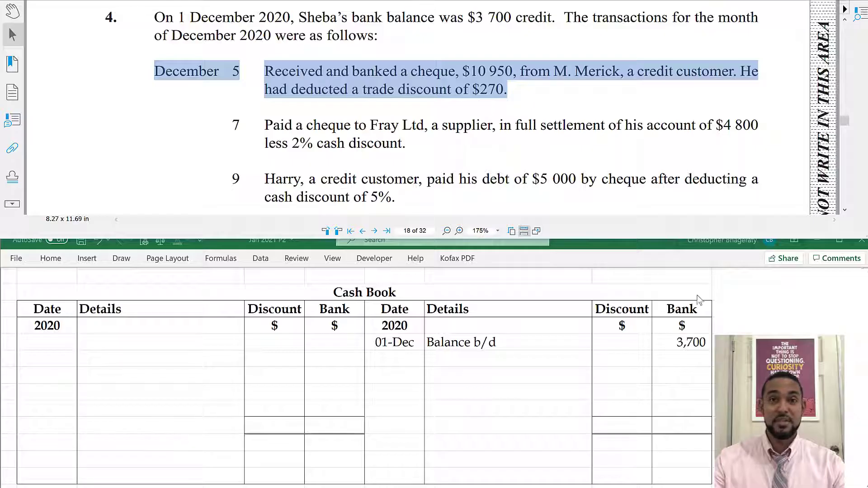
key(alt+Tab)
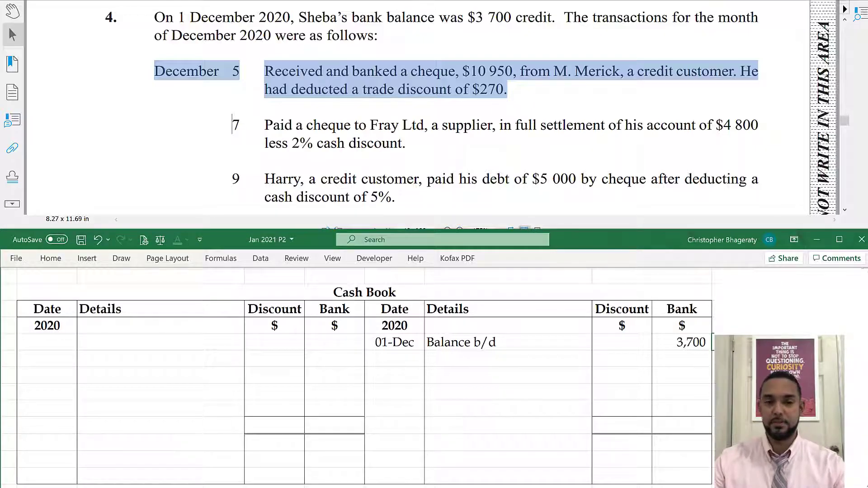
key(Return)
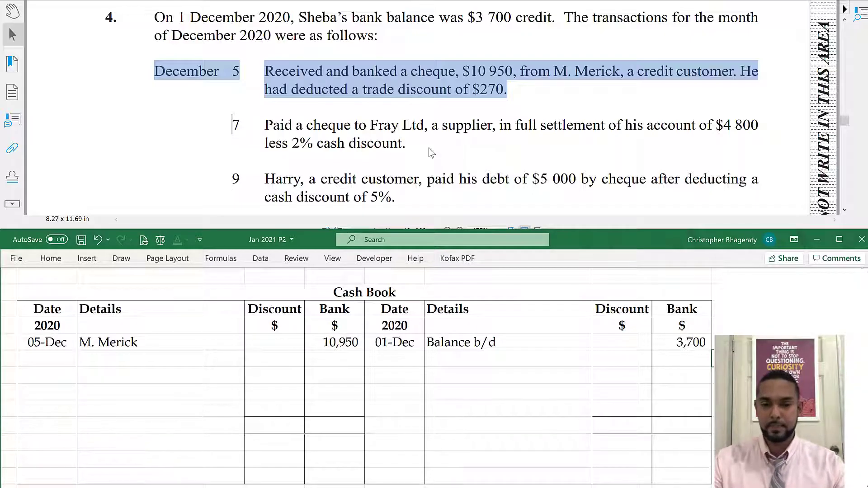
drag(222, 107, 780, 158)
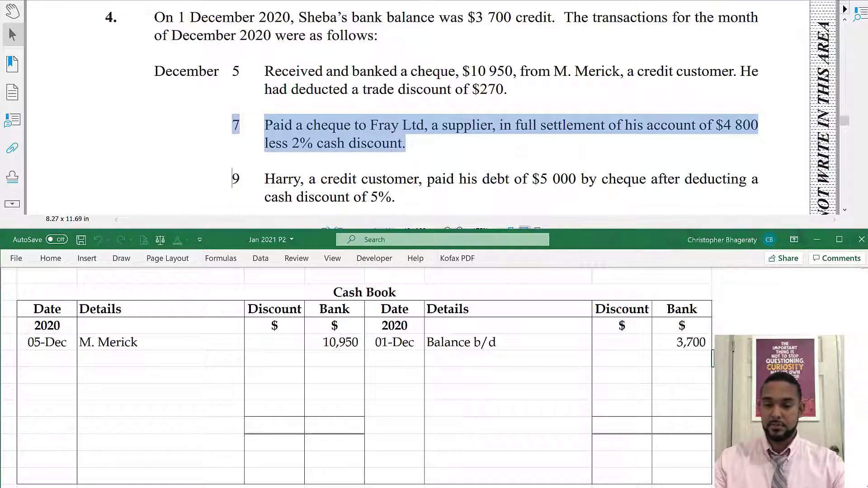
text(07-Dec	Fray Ltd.	96	4,704)
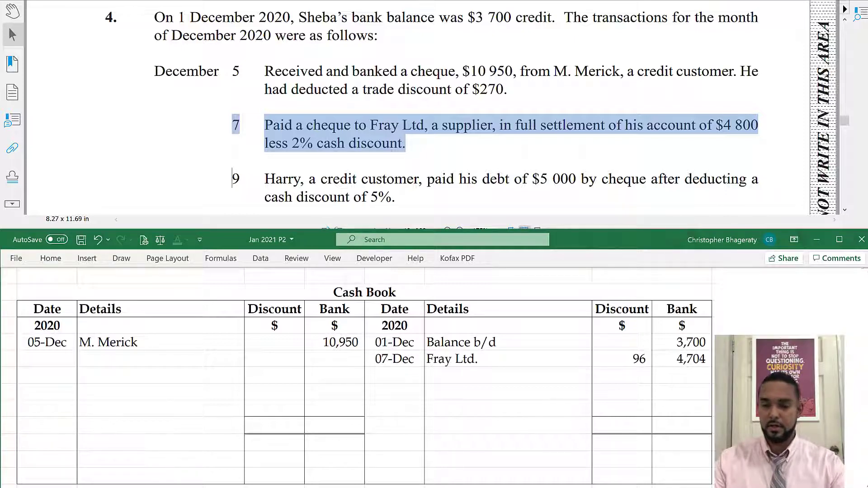
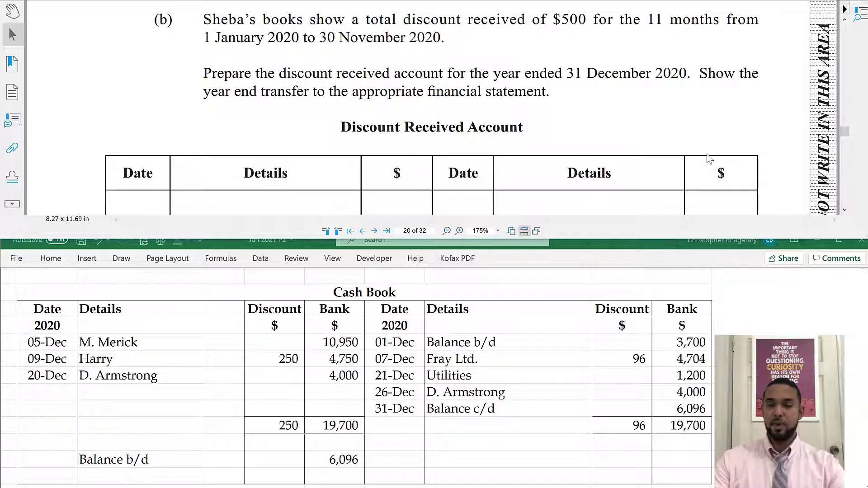
Enter Balance b/d of 500 for 01-Dec on the credit side of the Discount Received Account.
scroll(708, 158, down, 1)
scroll(709, 159, up, 1)
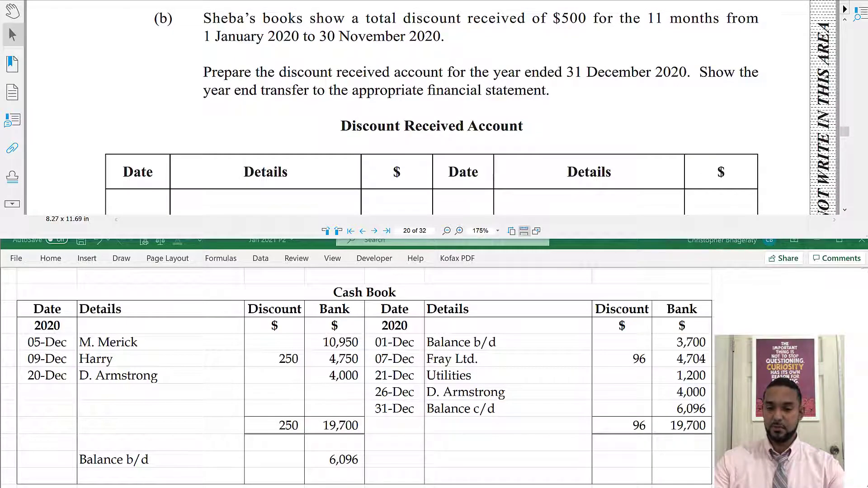
scroll(361, 385, down, 5)
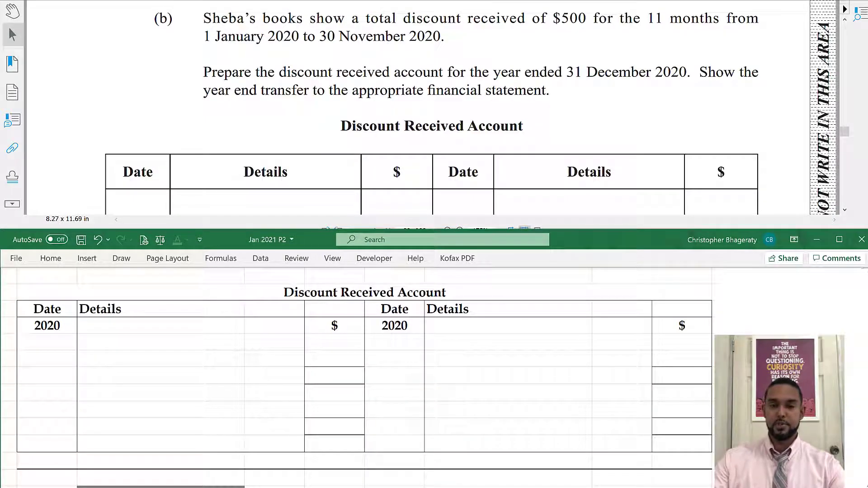
key(alt+4)
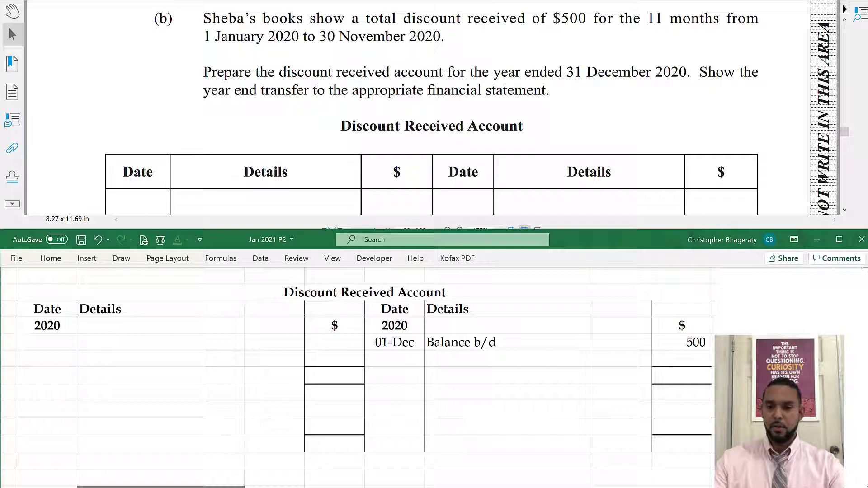
Check the Cash Book's discount total and enter Total for the month of 96 for 31-Dec on the Discount Received Account's credit side.
scroll(357, 376, up, 3)
scroll(358, 376, up, 1)
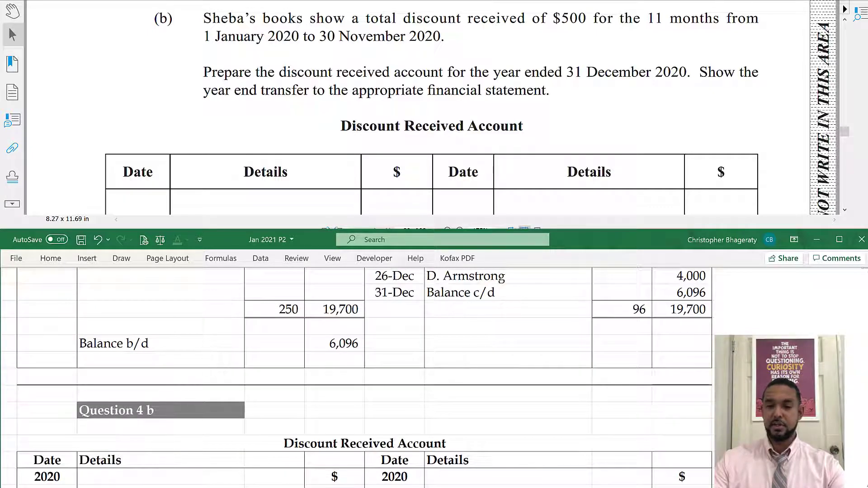
scroll(357, 375, down, 3)
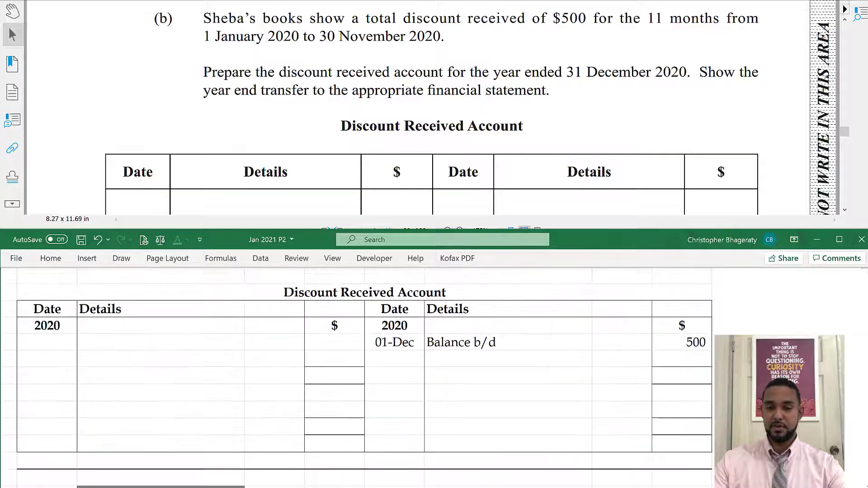
text(31-Dec	Total for the month	96)
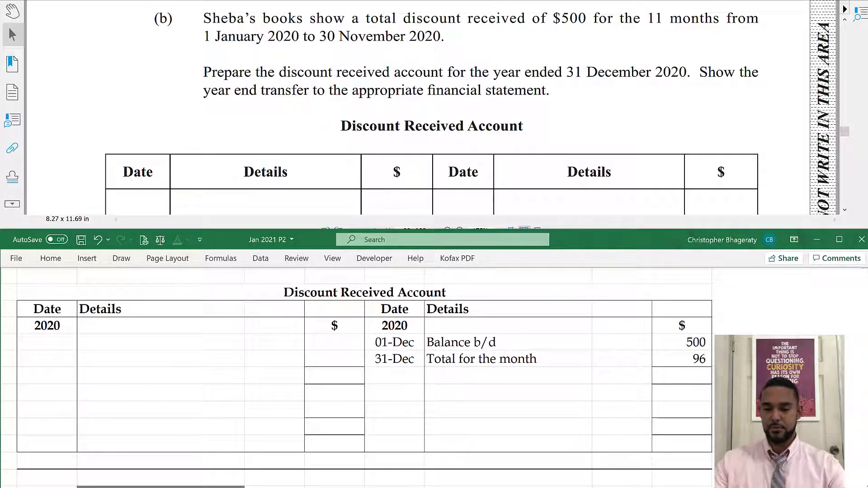
Balance the Discount Received Account with Balance c/d of 596 for 31-Dec, totals of 596 and Balance b/d of 596.
text(31-Dec	Balance c/d	596)
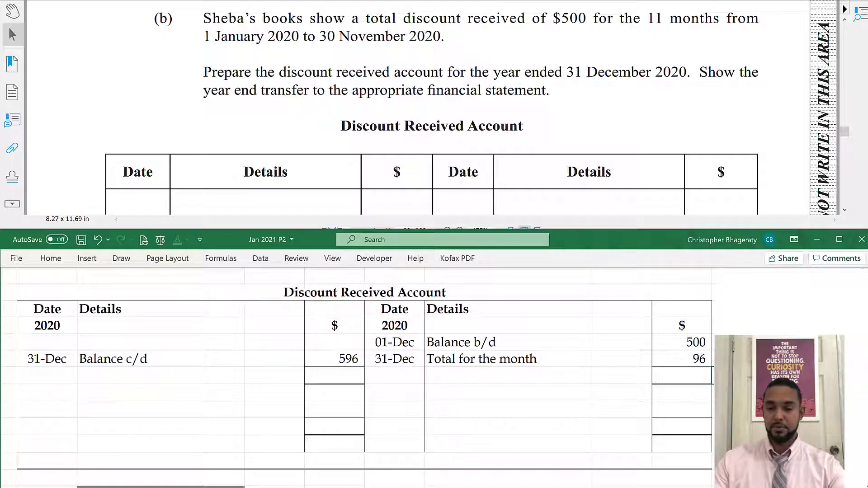
key(ctrl+v)
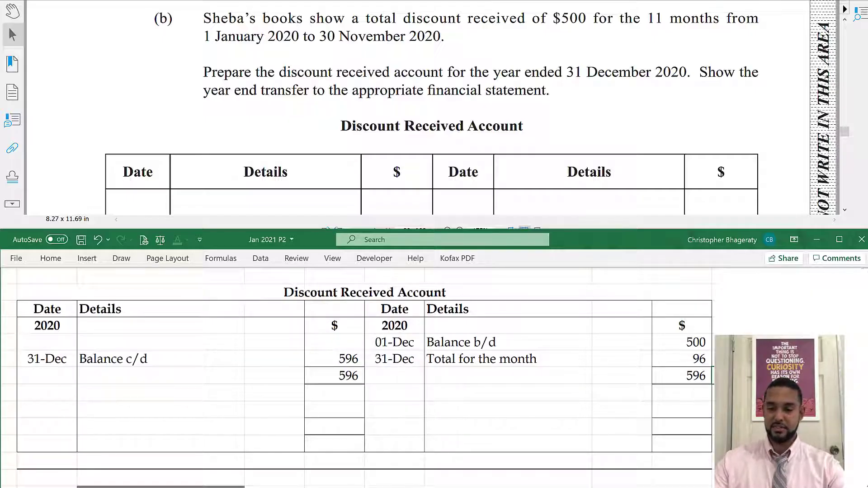
text(Balance b/d	596)
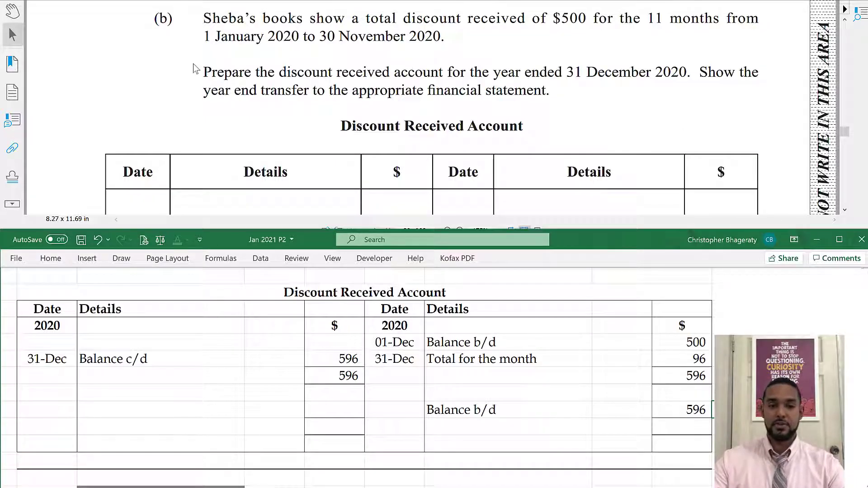
Enter the year-end transfer of 596 to Income statement in the Discount Received Account and total both sides at 596.
drag(193, 64, 587, 103)
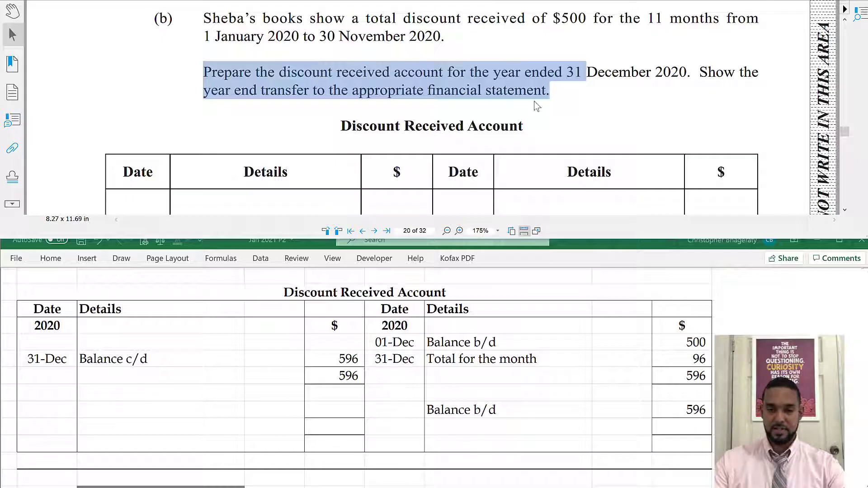
click(568, 93)
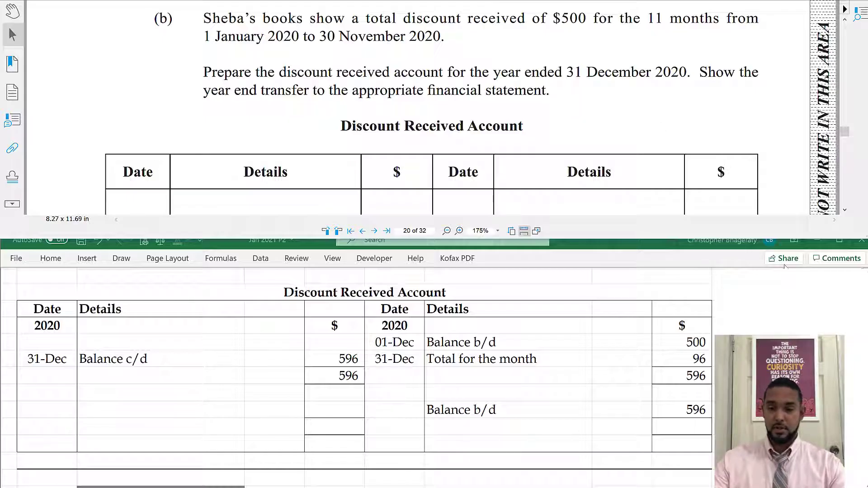
key(alt+Tab)
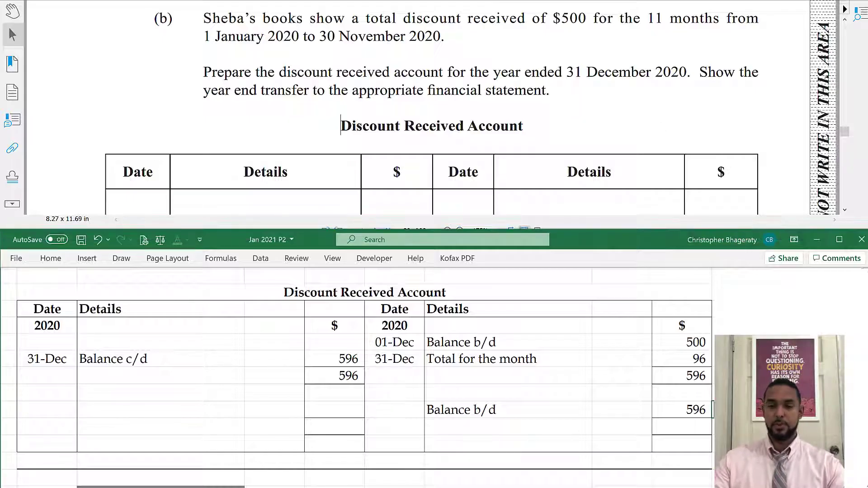
key(ctrl+z)
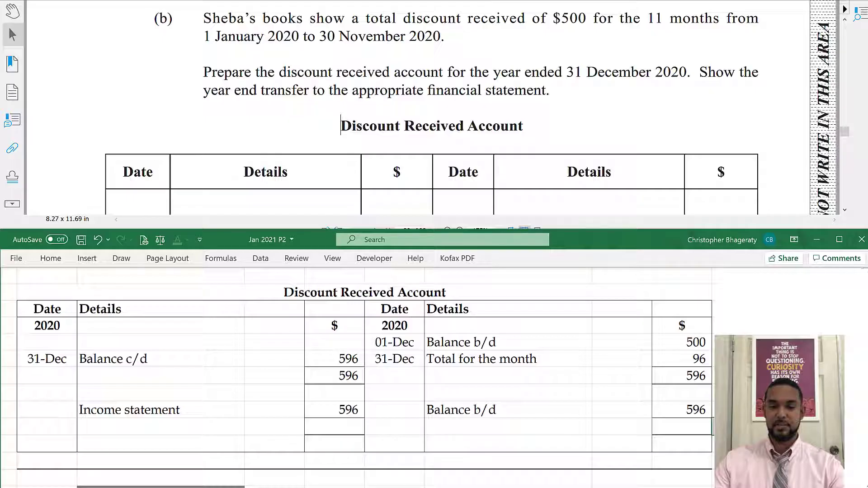
key(ctrl+z)
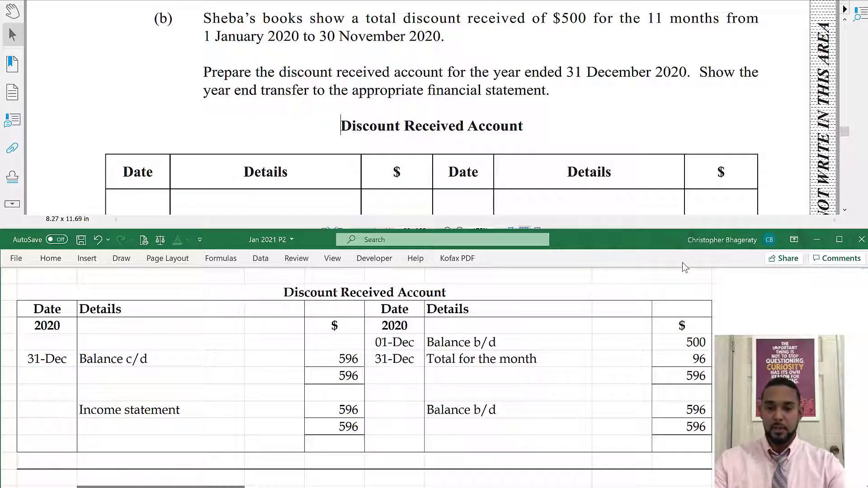
Enter General as the ledger for the Discount received account in the Question 4 c table.
scroll(703, 106, down, 5)
scroll(702, 104, down, 10)
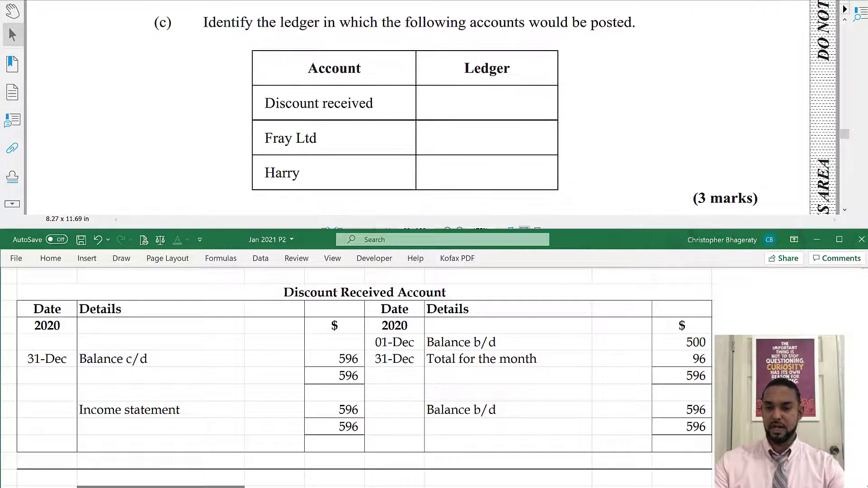
scroll(357, 377, down, 2)
scroll(357, 378, down, 2)
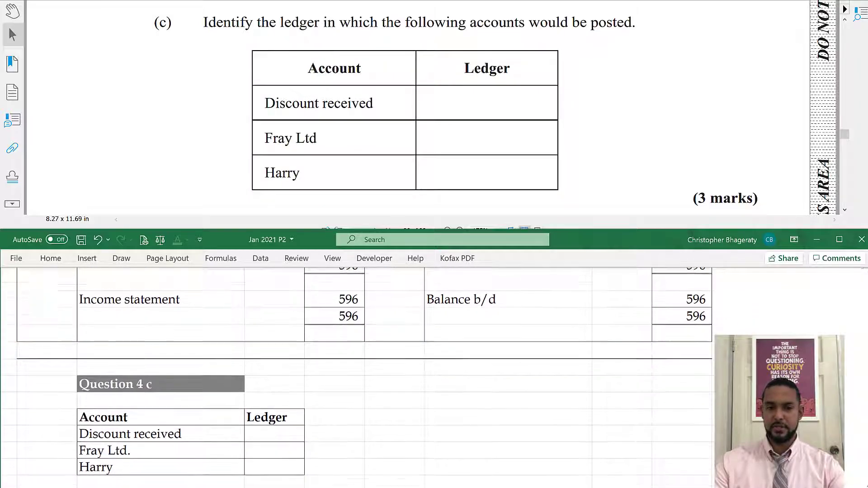
scroll(357, 378, down, 3)
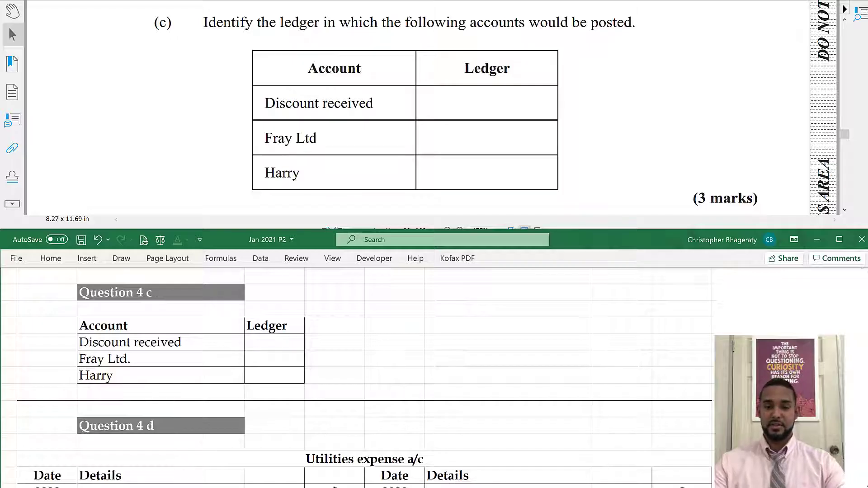
click(723, 342)
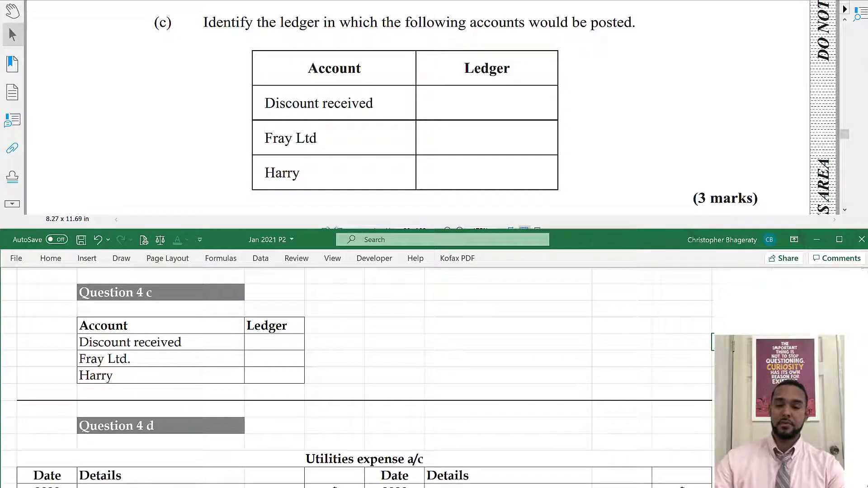
text(General)
key(Return)
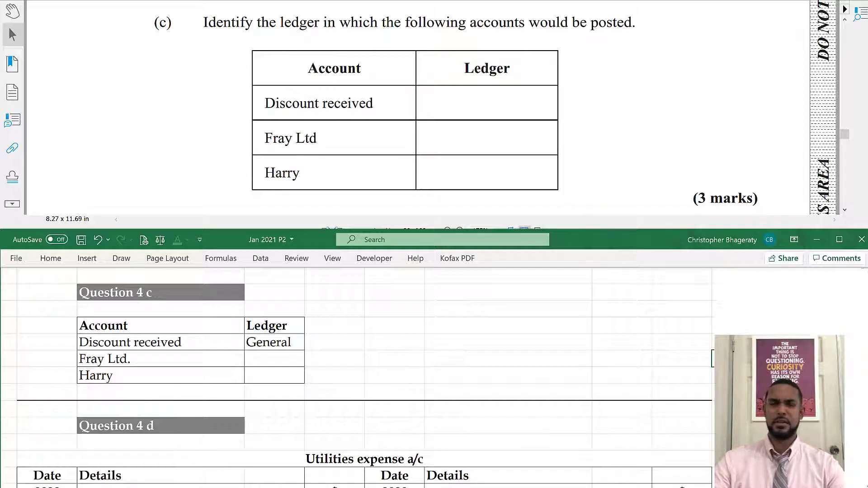
Review the Cash Book and highlight the December 7 Fray Ltd transaction in the question paper to determine its ledger.
scroll(357, 378, up, 5)
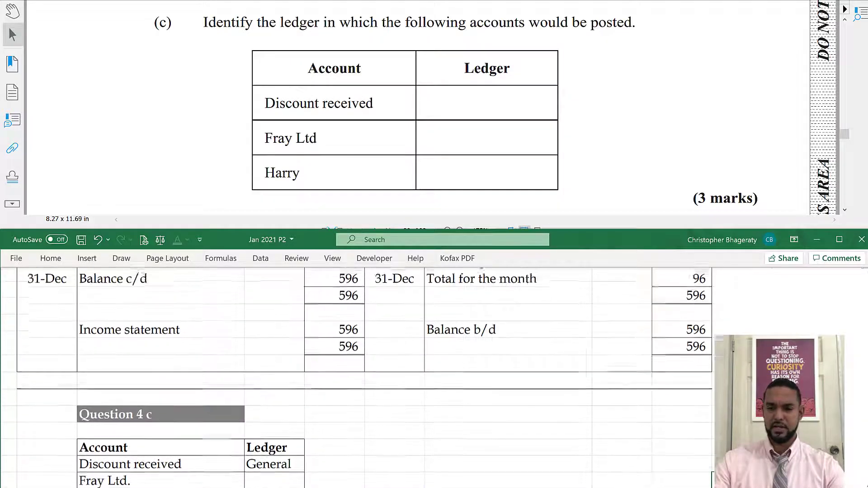
scroll(357, 377, up, 3)
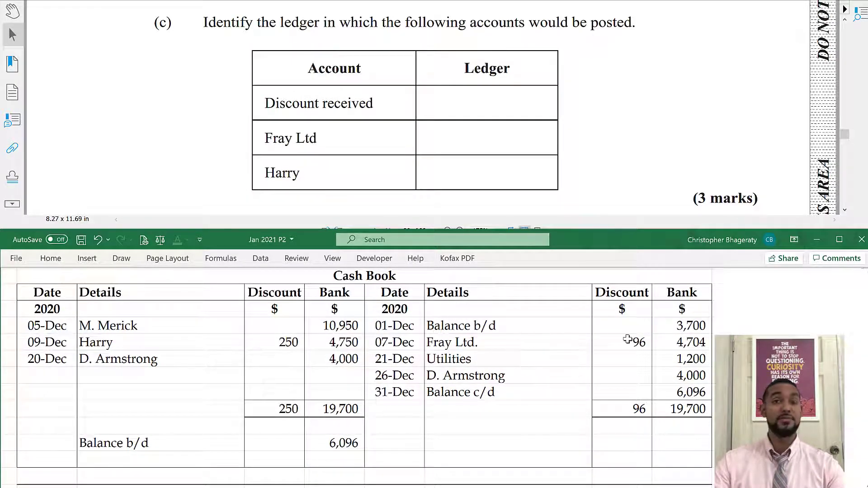
scroll(652, 106, up, 1)
scroll(652, 106, down, 15)
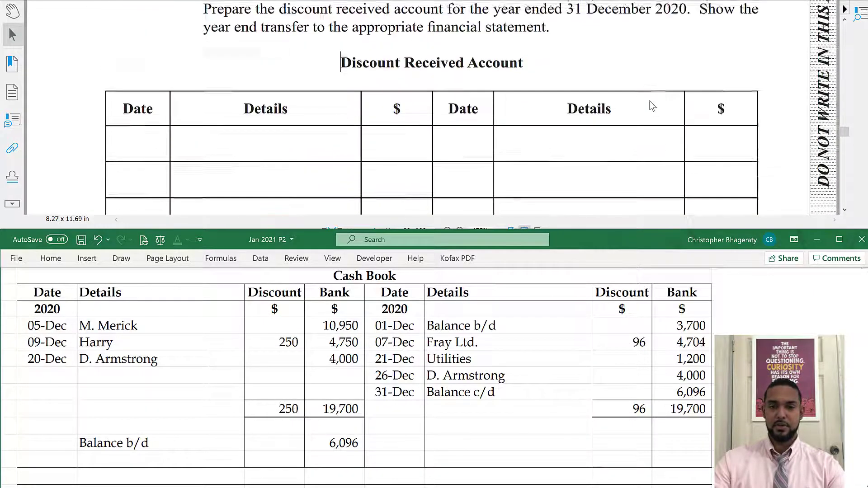
scroll(652, 106, down, 3)
scroll(652, 105, up, 6)
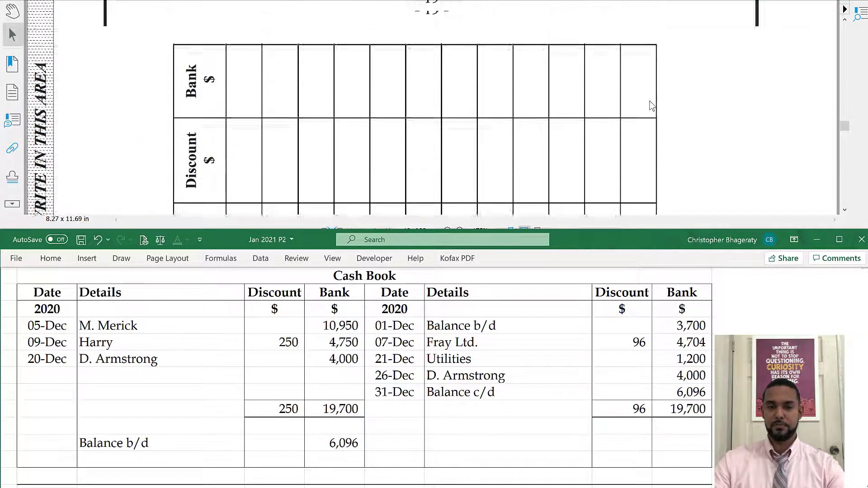
scroll(652, 106, up, 5)
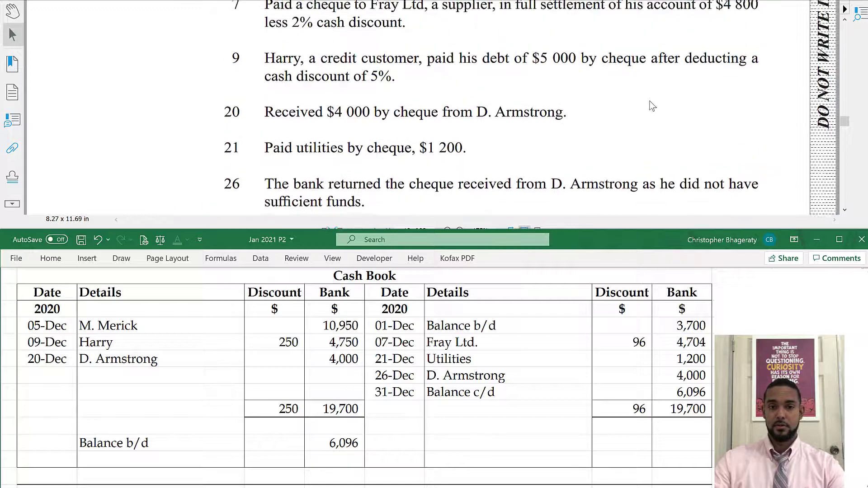
scroll(650, 102, up, 1)
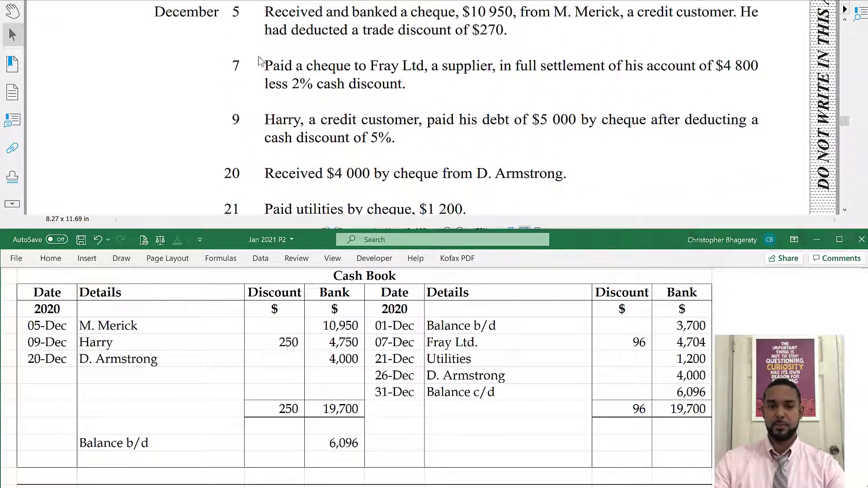
triple_click(511, 80)
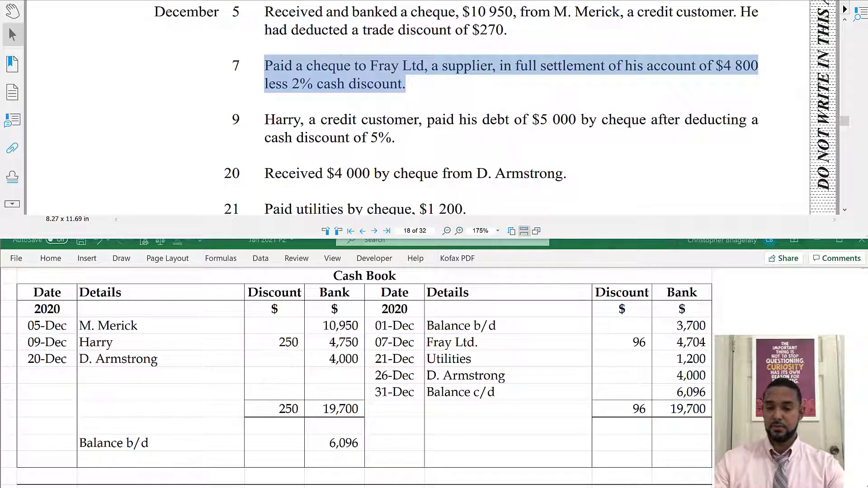
Enter Purchases as the ledger for the Fray Ltd. account in the Question 4 c table.
scroll(361, 377, down, 10)
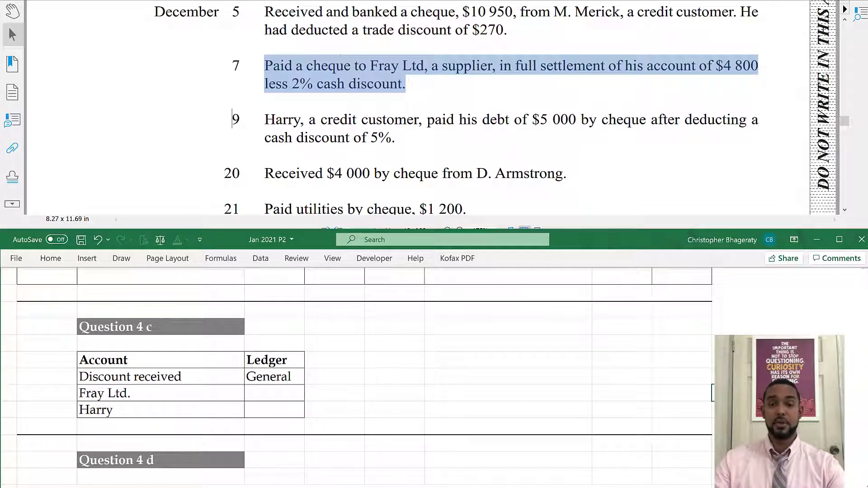
text(Purchases)
key(Return)
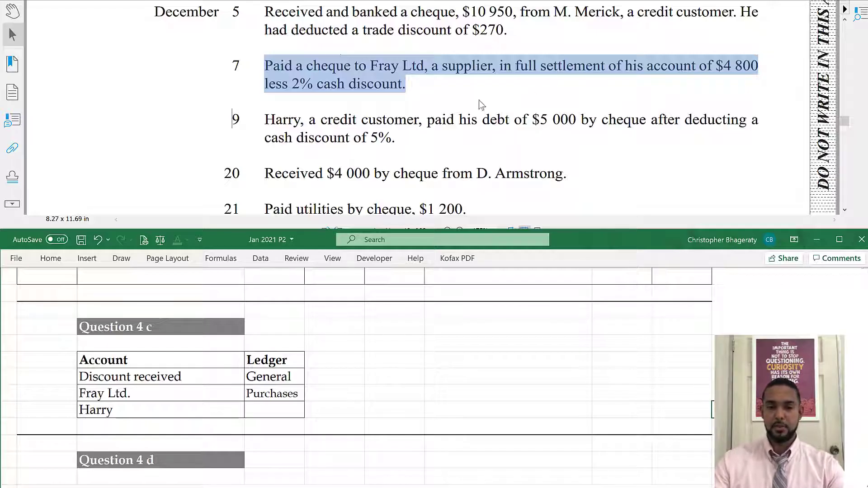
Highlight the December 9 transaction in the question paper and enter Sales as that credit customer's ledger in the Question 4 c table.
drag(243, 111, 760, 151)
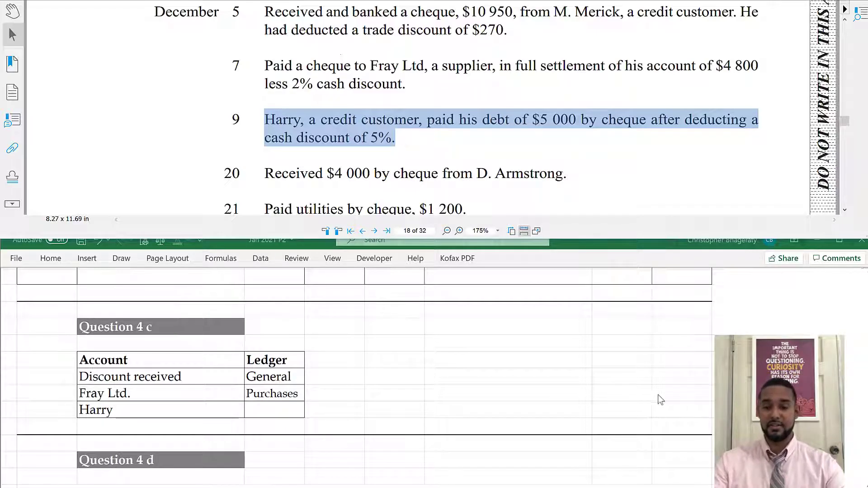
click(679, 407)
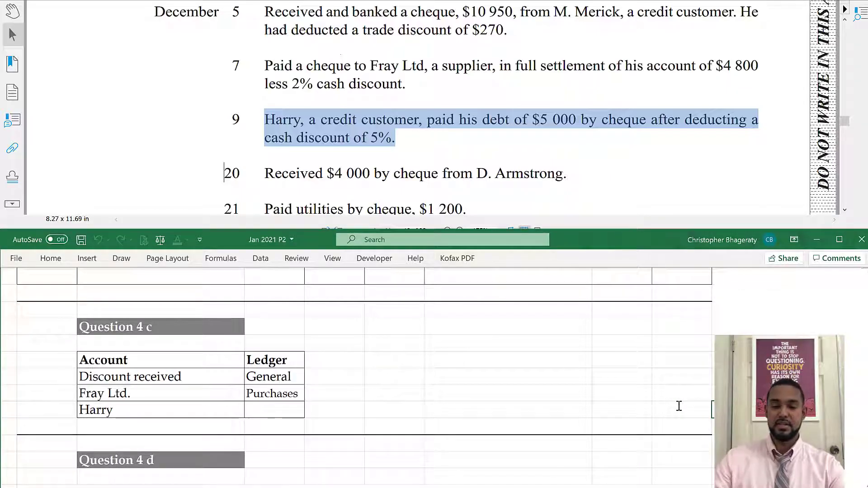
text(Sales)
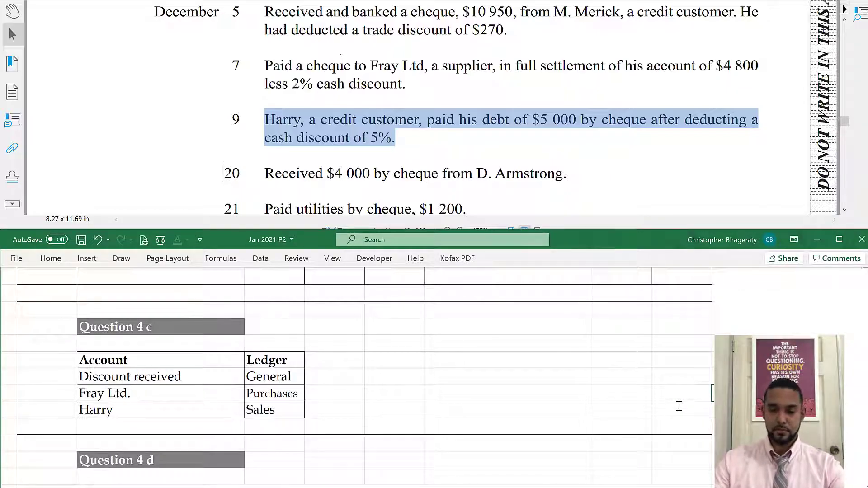
key(Return)
Locate part (d) on page 21 of the question paper and the blank Utilities expense account in the spreadsheet.
click(750, 151)
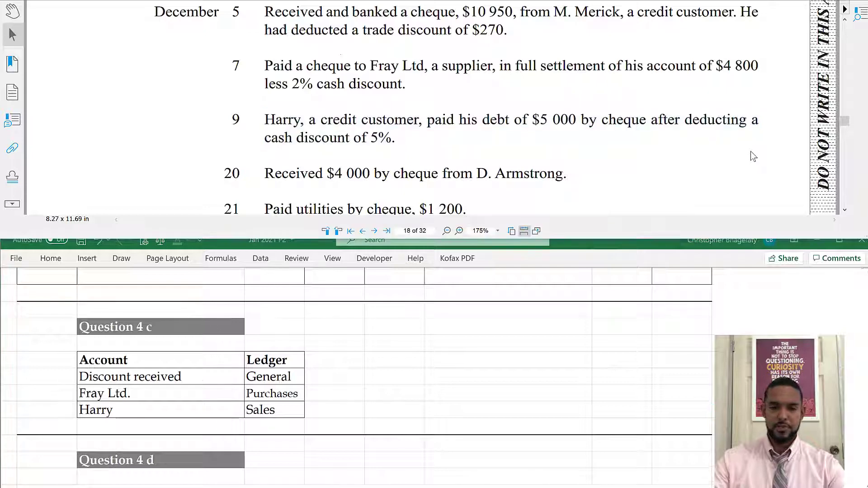
scroll(750, 151, down, 3)
scroll(751, 152, down, 10)
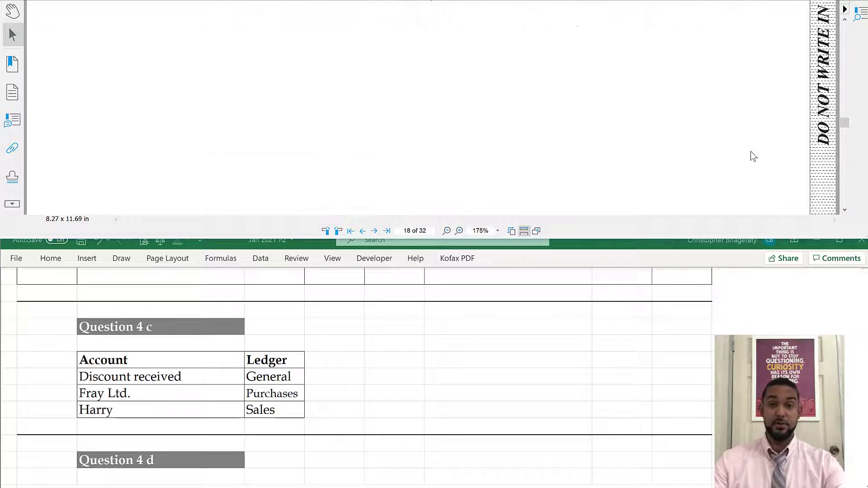
scroll(750, 151, down, 15)
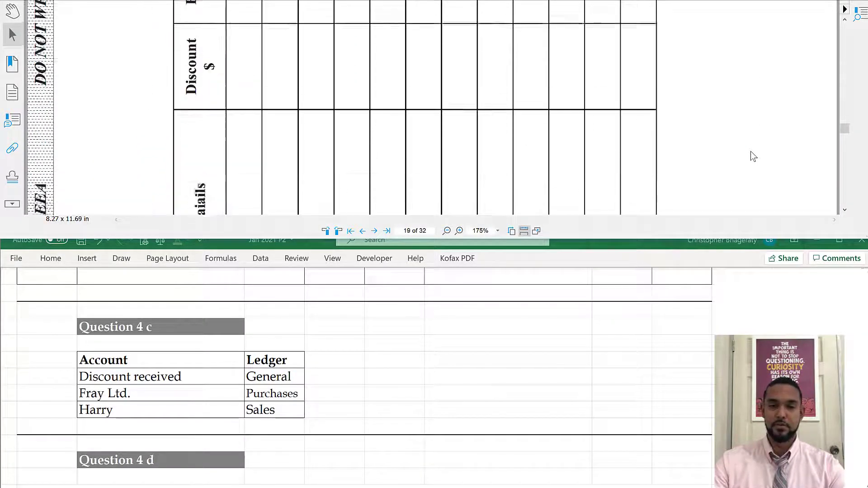
scroll(751, 155, down, 12)
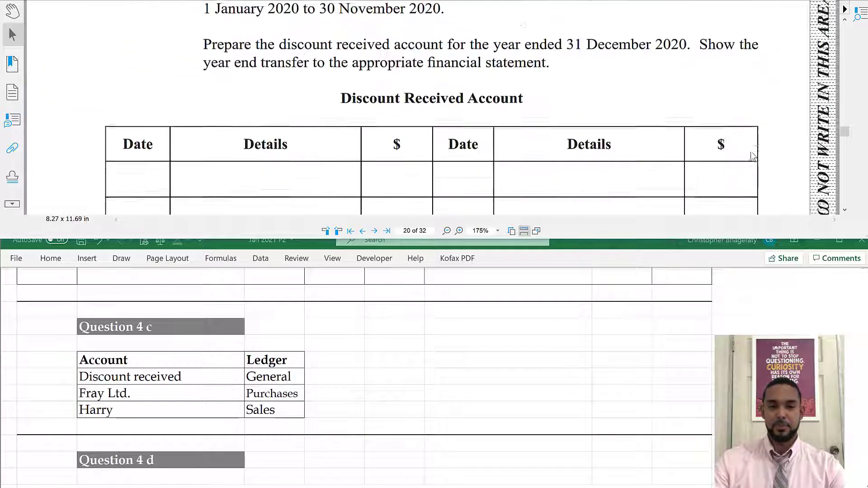
scroll(753, 156, down, 8)
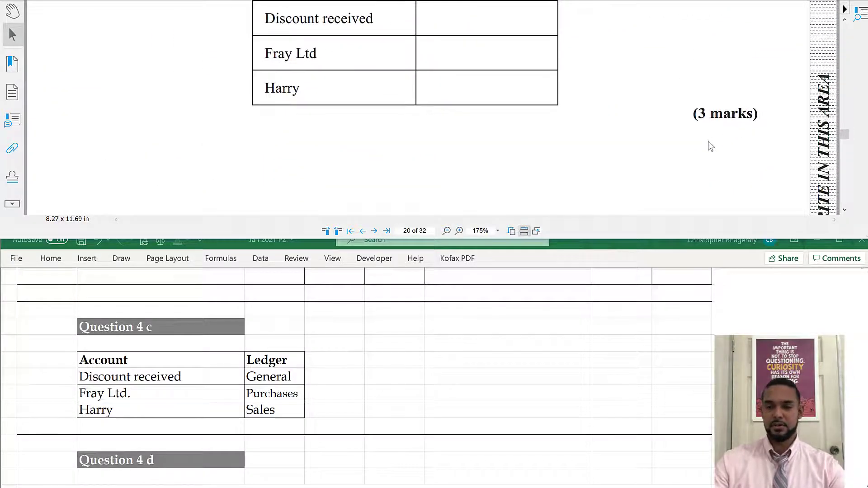
scroll(707, 141, up, 4)
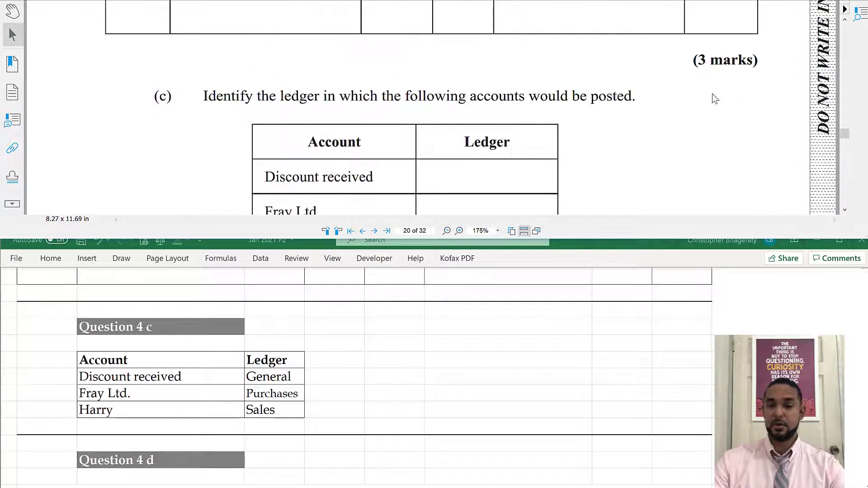
scroll(703, 103, down, 1)
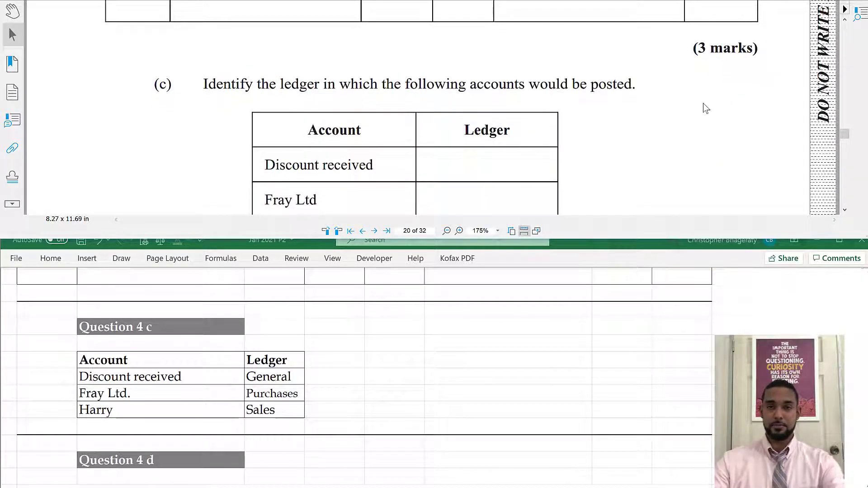
scroll(706, 107, down, 8)
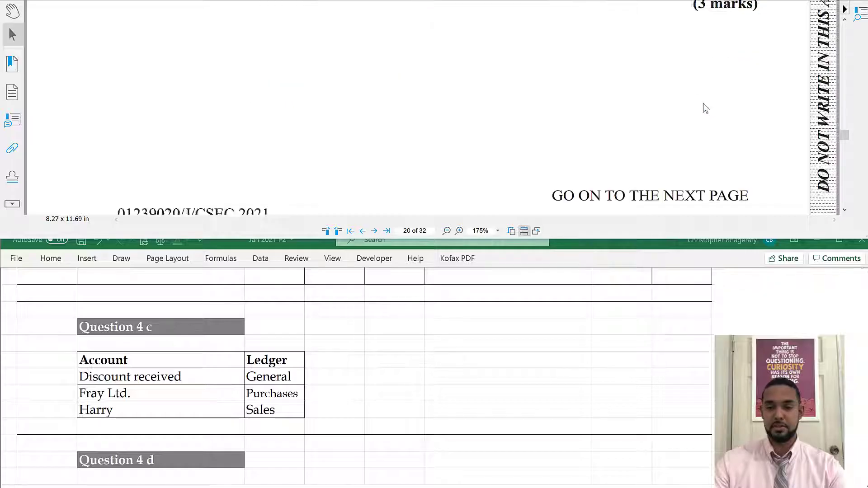
scroll(705, 107, down, 8)
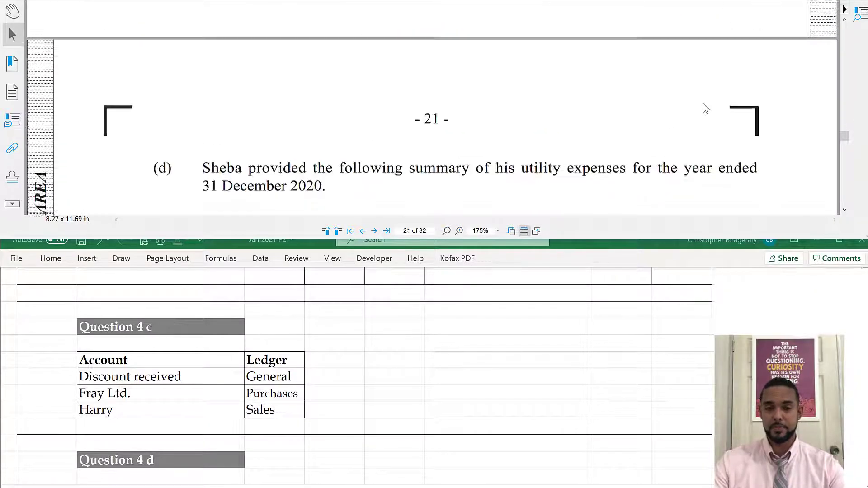
scroll(703, 103, down, 1)
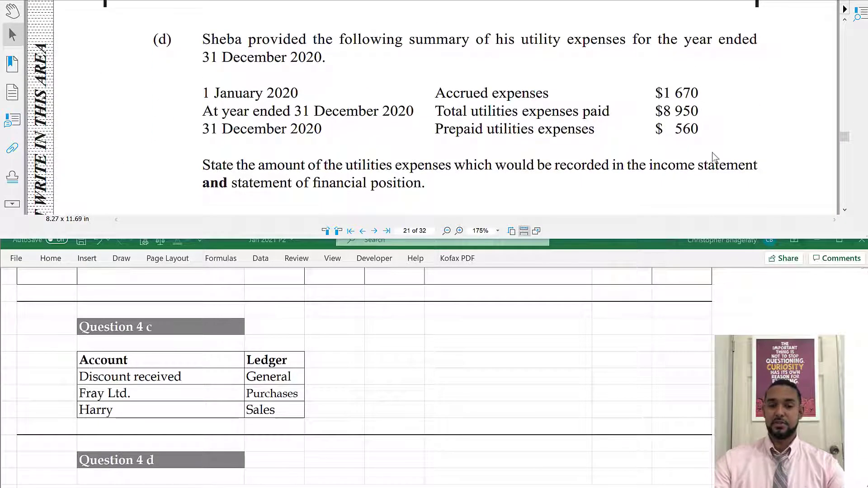
scroll(357, 377, down, 4)
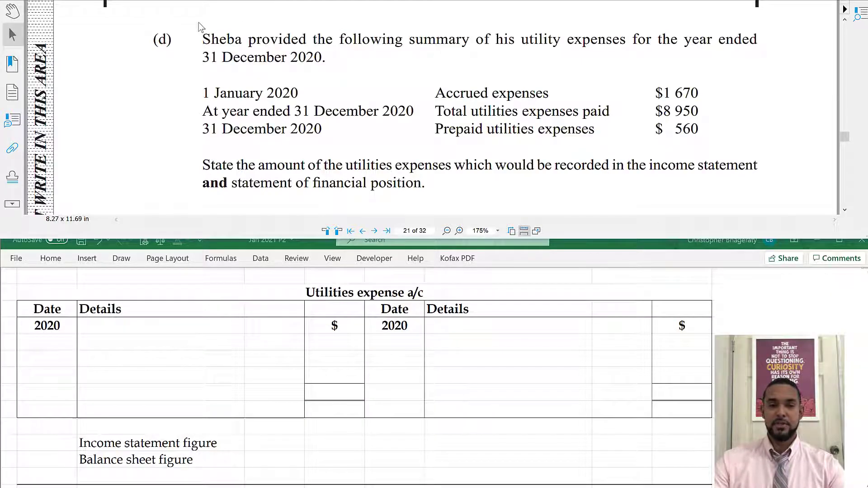
Read part (d), highlighting its introduction, the 1 January accrued expenses line and the requirement to state the utilities expense amounts.
drag(777, 68, 201, 36)
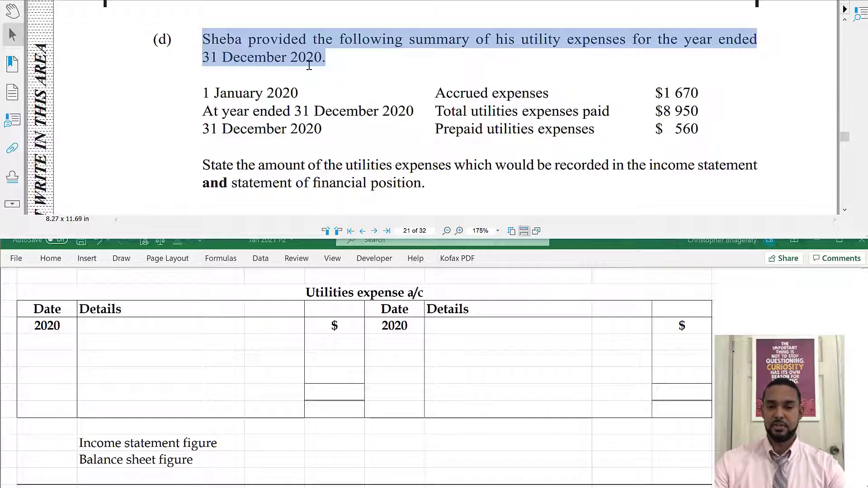
drag(197, 84, 705, 109)
click(207, 86)
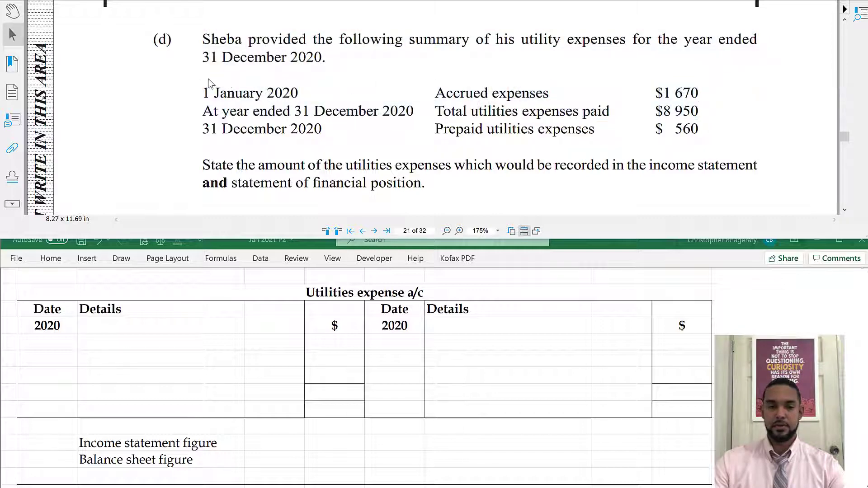
drag(203, 84, 698, 103)
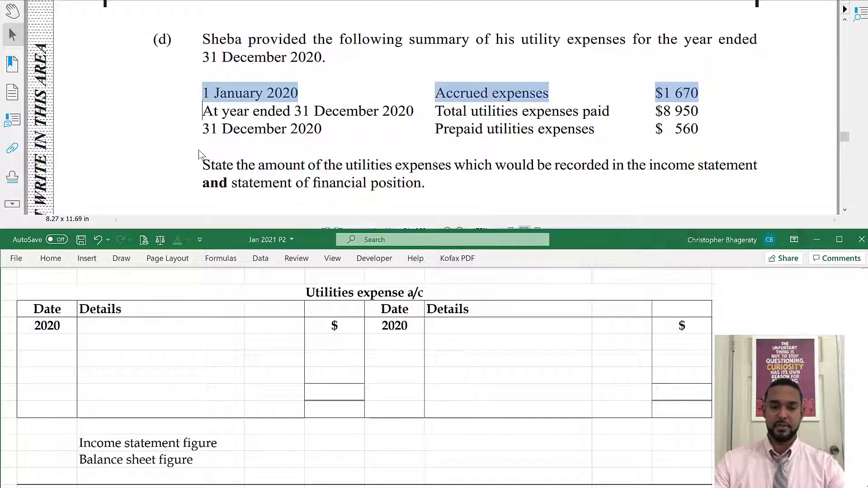
drag(197, 151, 761, 194)
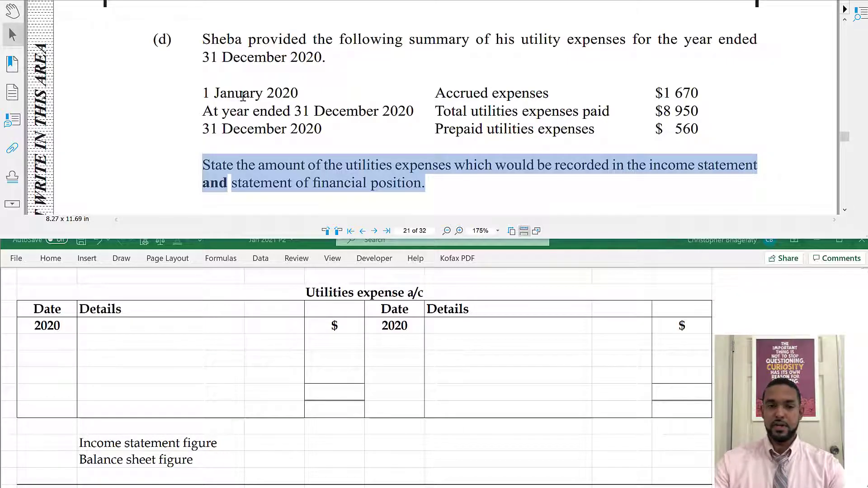
Record Accrued balance b/d of 1,670 for 01-Jan on the credit side and Total utilities exp. Paid of 8,950 for 31-Dec on the debit side.
drag(195, 82, 699, 95)
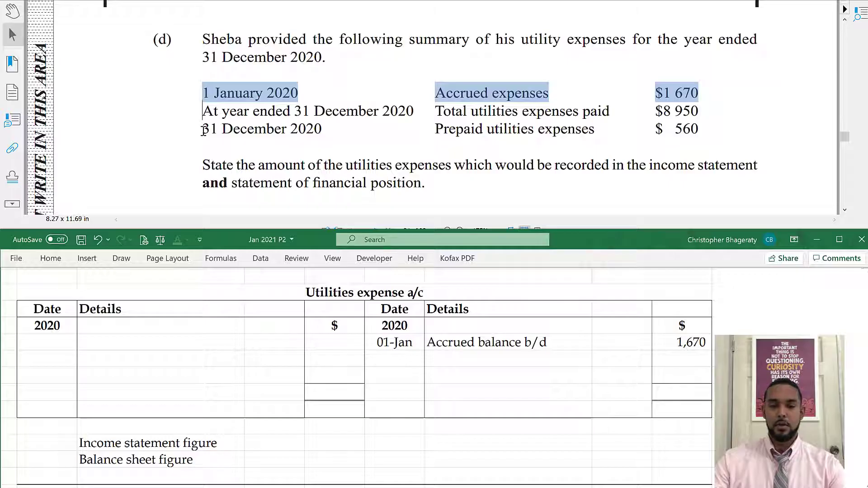
drag(194, 109, 696, 113)
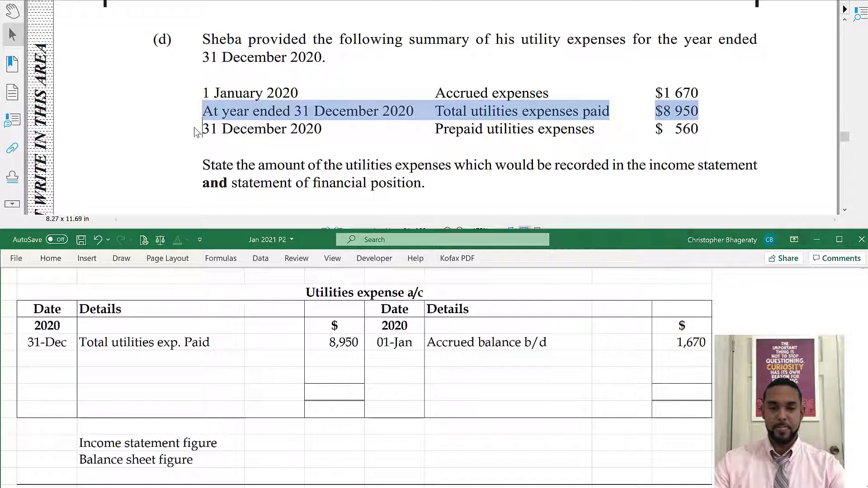
Highlight the prepaid utilities expenses line and enter Prepaid balance c/d of 560 for 31-Dec on the Utilities expense account's credit side.
drag(202, 132, 704, 141)
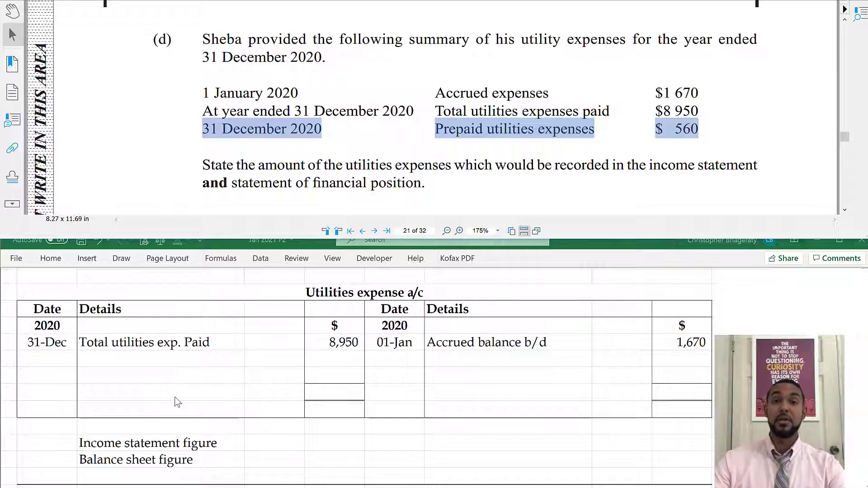
click(723, 389)
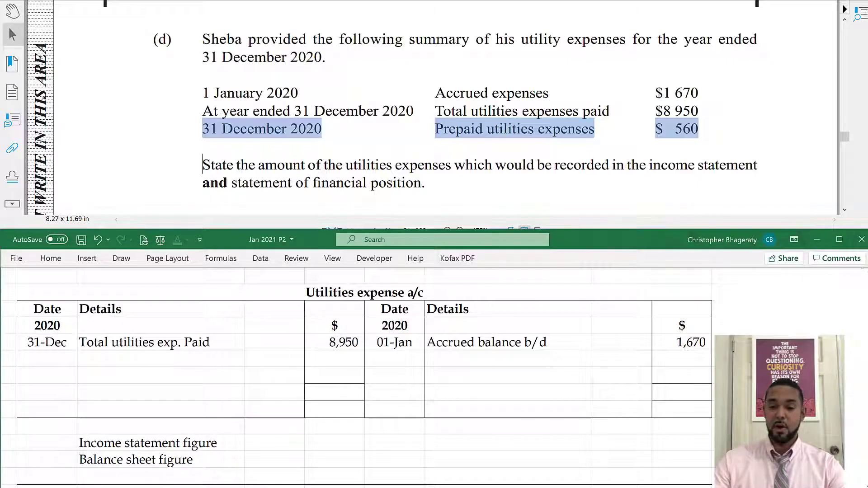
text(31-Dec	Prepaid balance c/d		560)
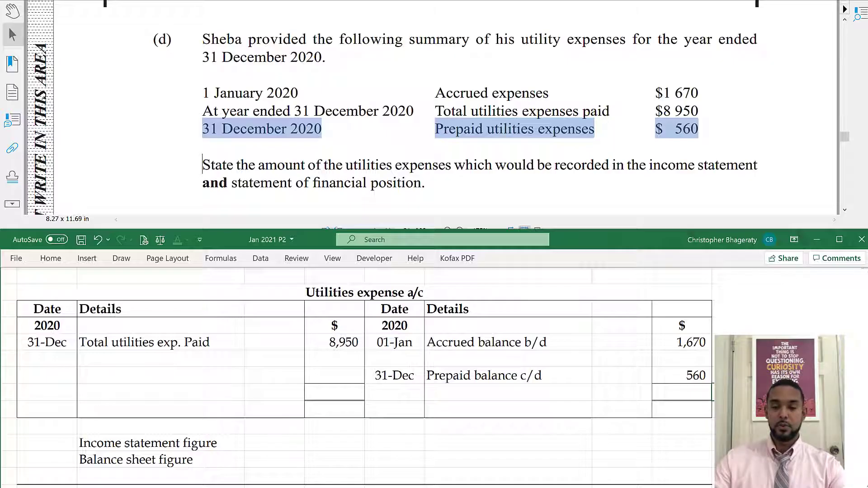
Total both sides of the Utilities expense account at 8,950 and enter the Income statement transfer of 6,720 on the credit side.
click(723, 443)
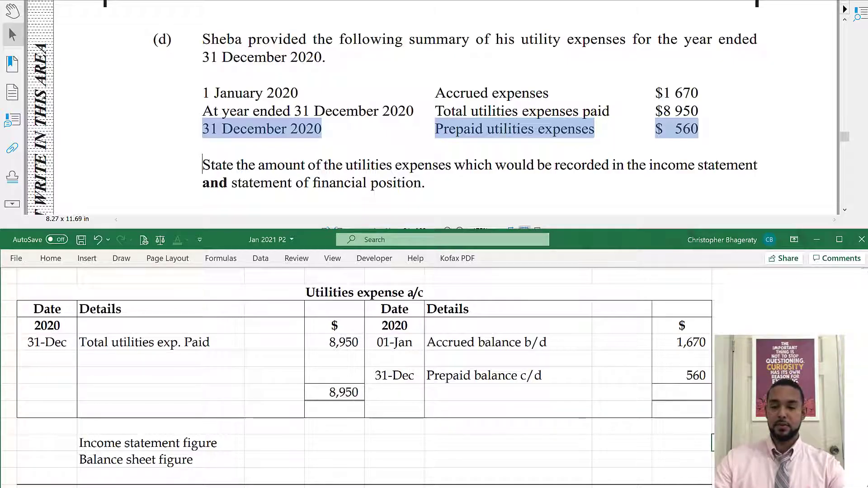
text(8,950)
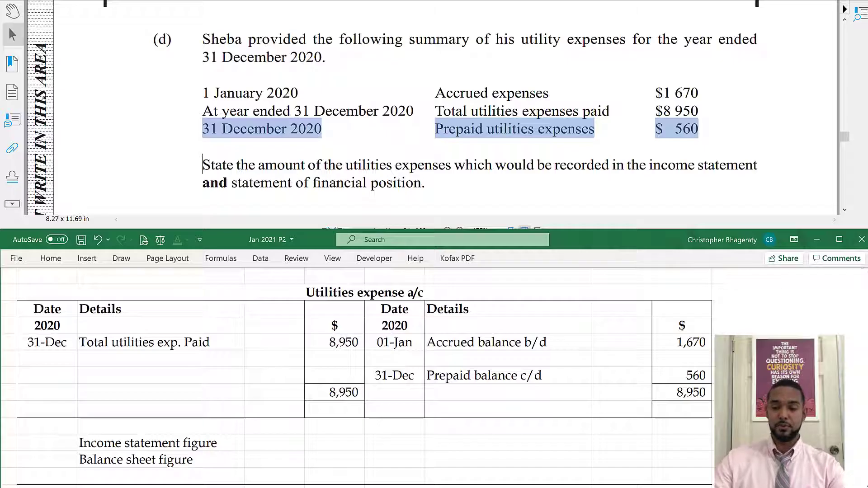
text(Income statement		6,720)
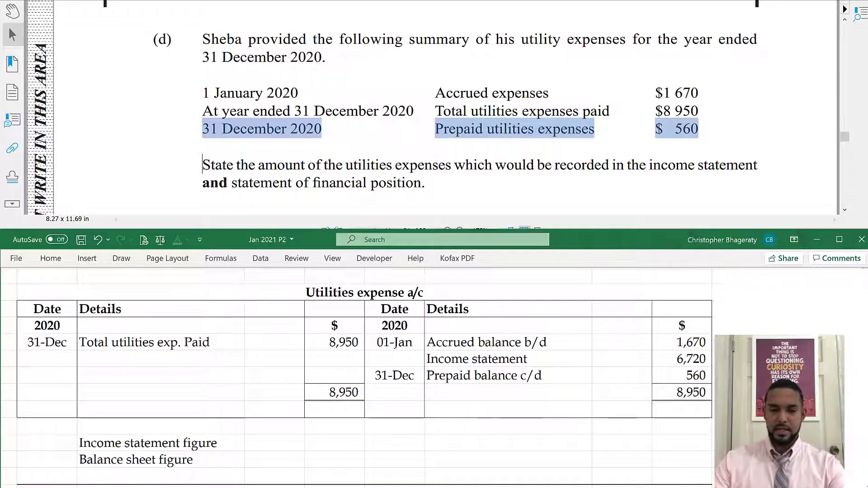
Enter 6,720 as the Income statement figure and 560 as the Balance sheet figure below the Utilities expense account.
click(732, 443)
text(6720)
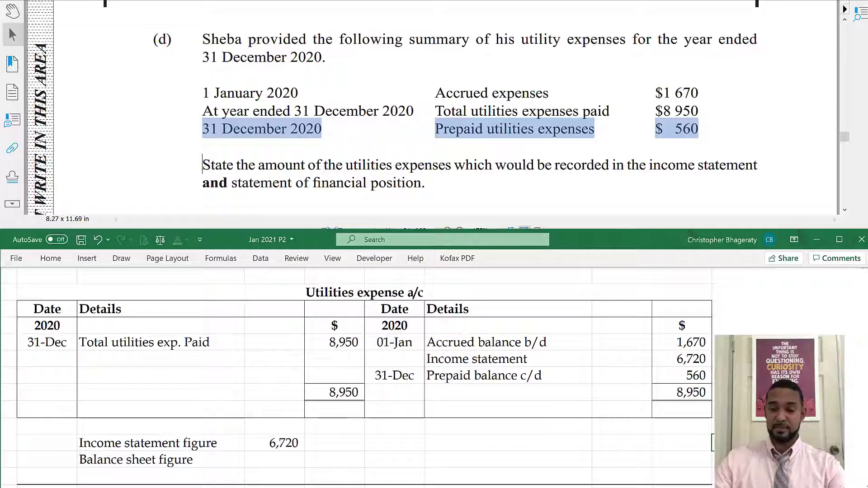
key(Return)
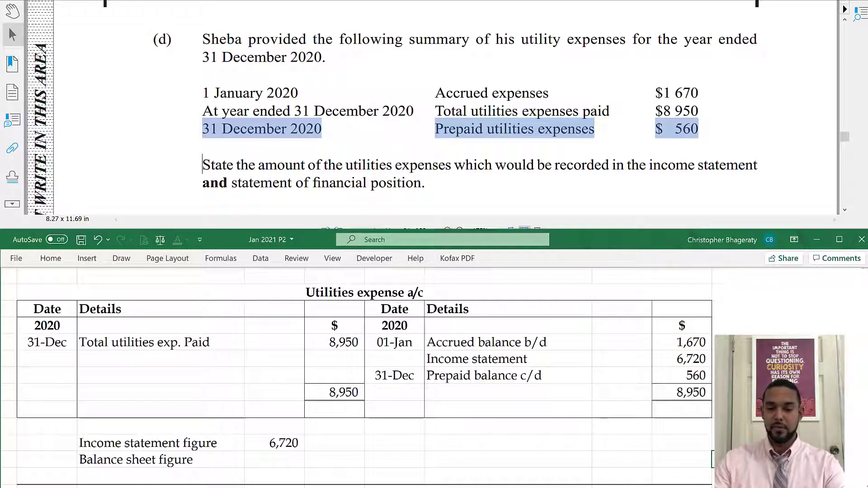
text(560)
key(Up)
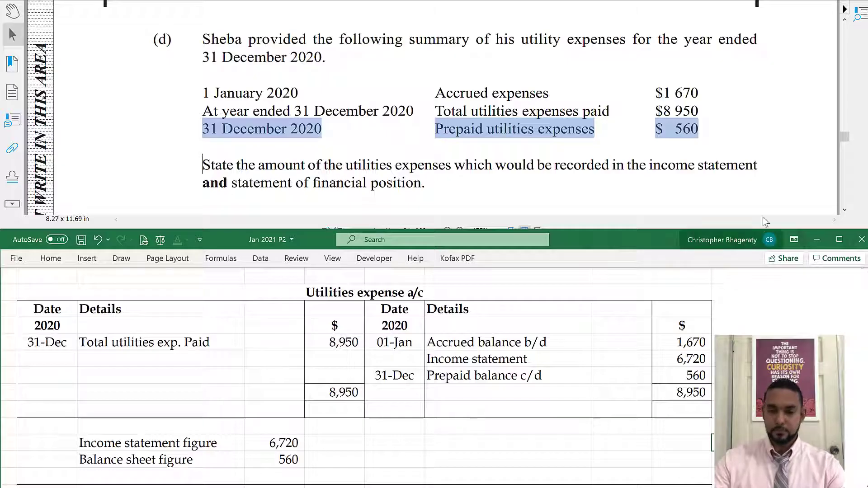
Locate part (e) about the document sent to a debtor and the Question 4 e answer area in the spreadsheet.
scroll(741, 158, down, 4)
scroll(741, 158, down, 5)
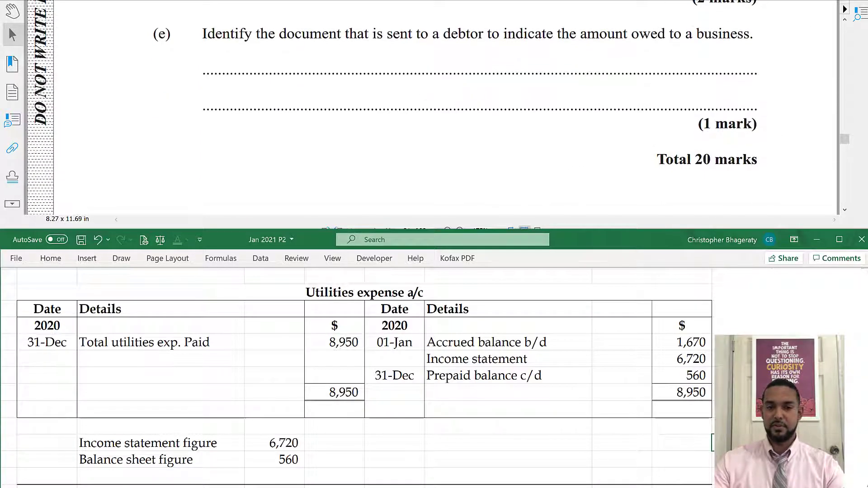
scroll(357, 380, down, 1)
scroll(357, 380, down, 4)
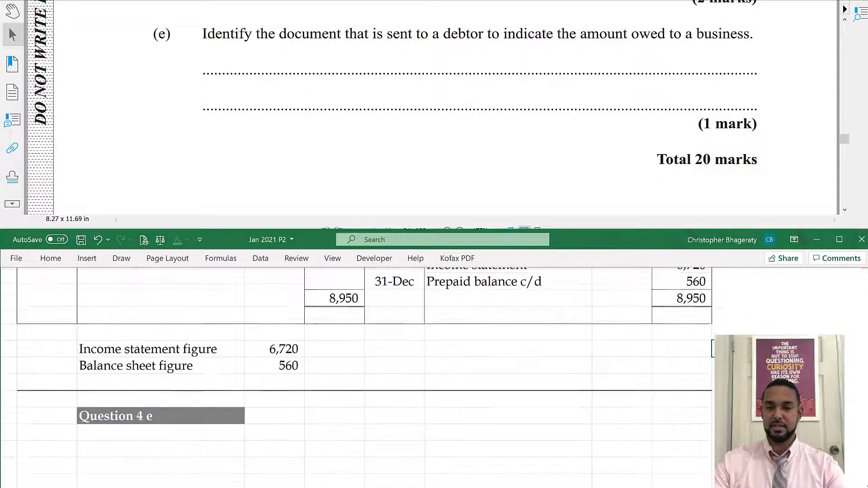